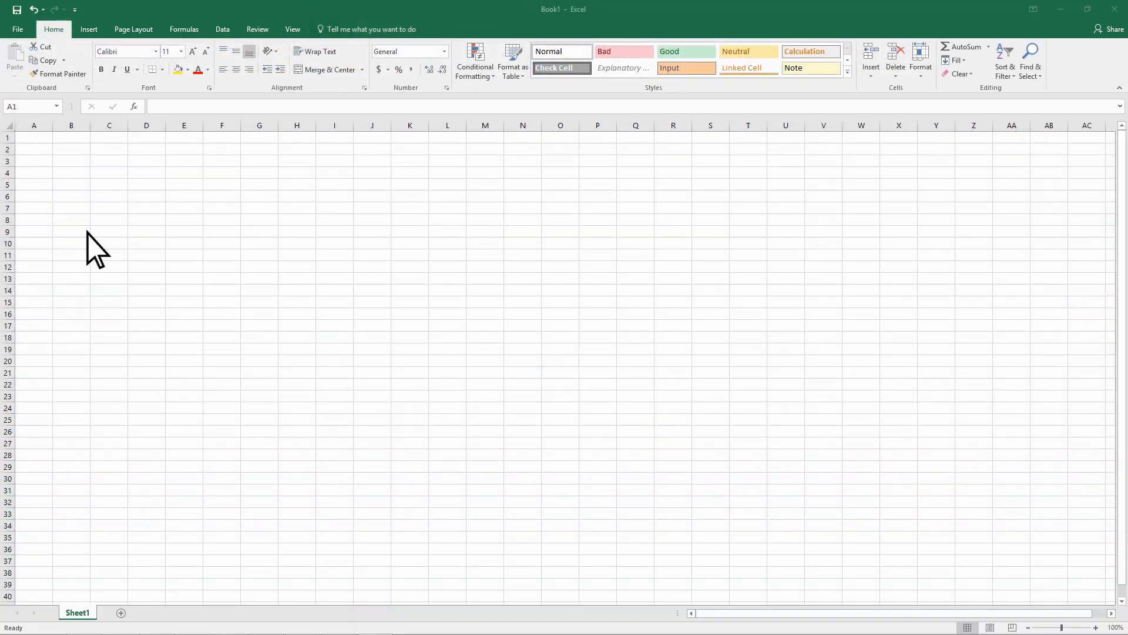
Create a workbook from the Family budget template found by searching for "accessible family", and add a blank worksheet after Cash Flow
click(19, 29)
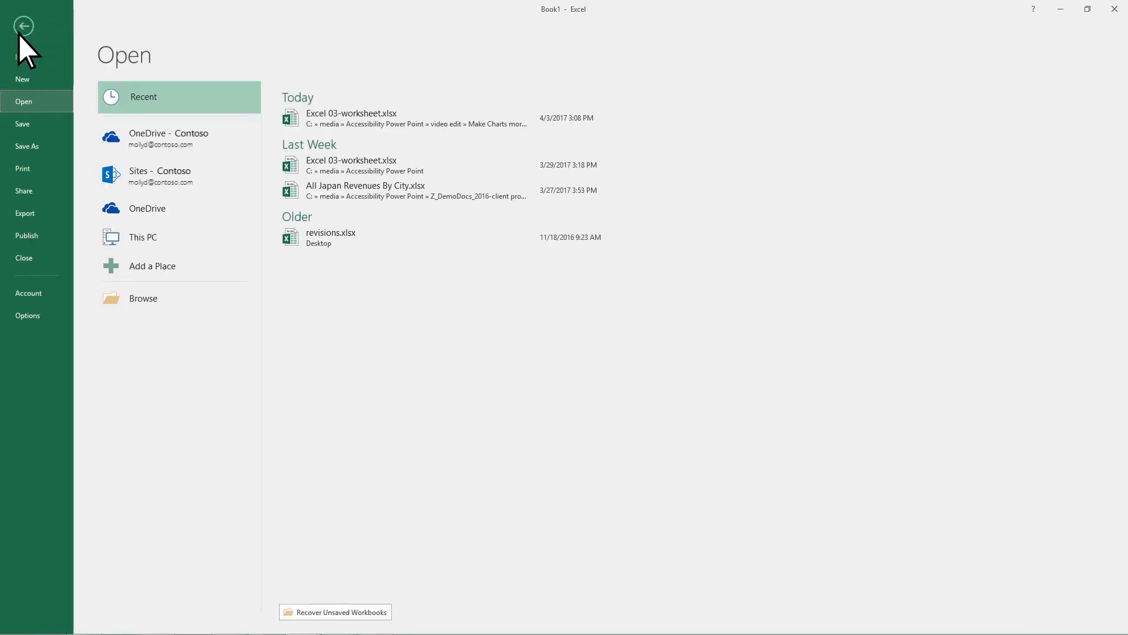
click(34, 80)
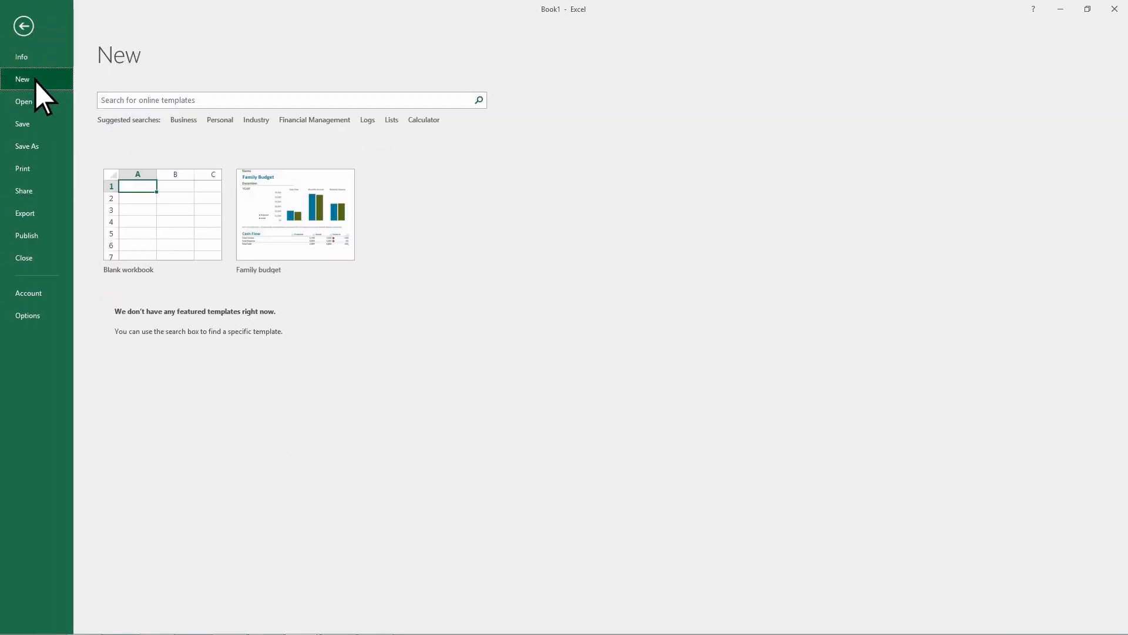
click(109, 104)
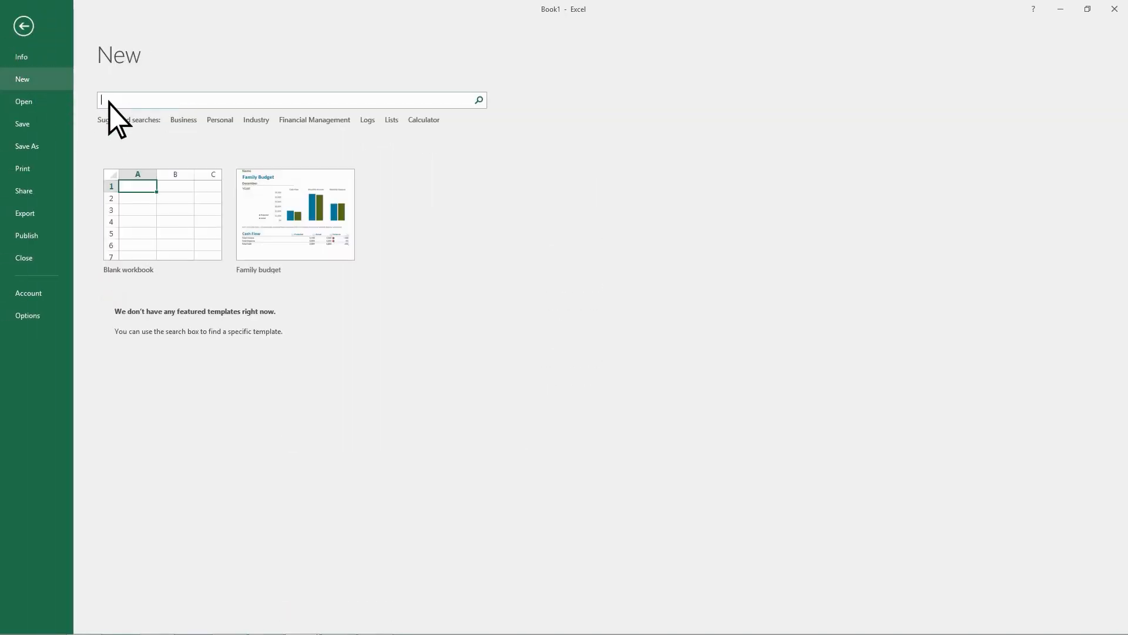
text(accessible family)
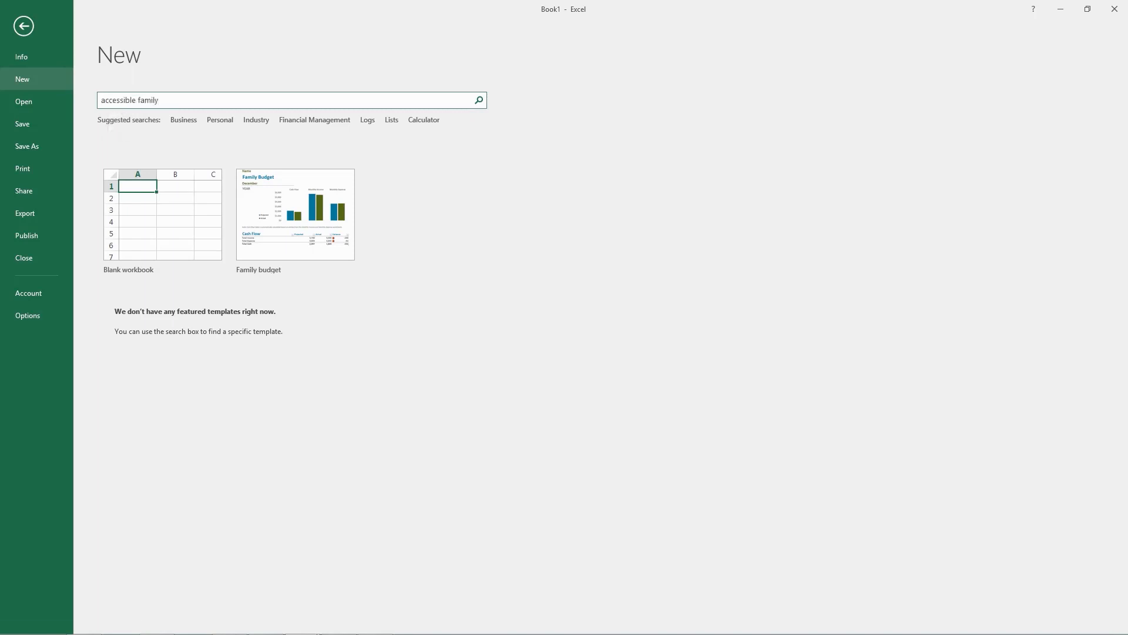
key(Return)
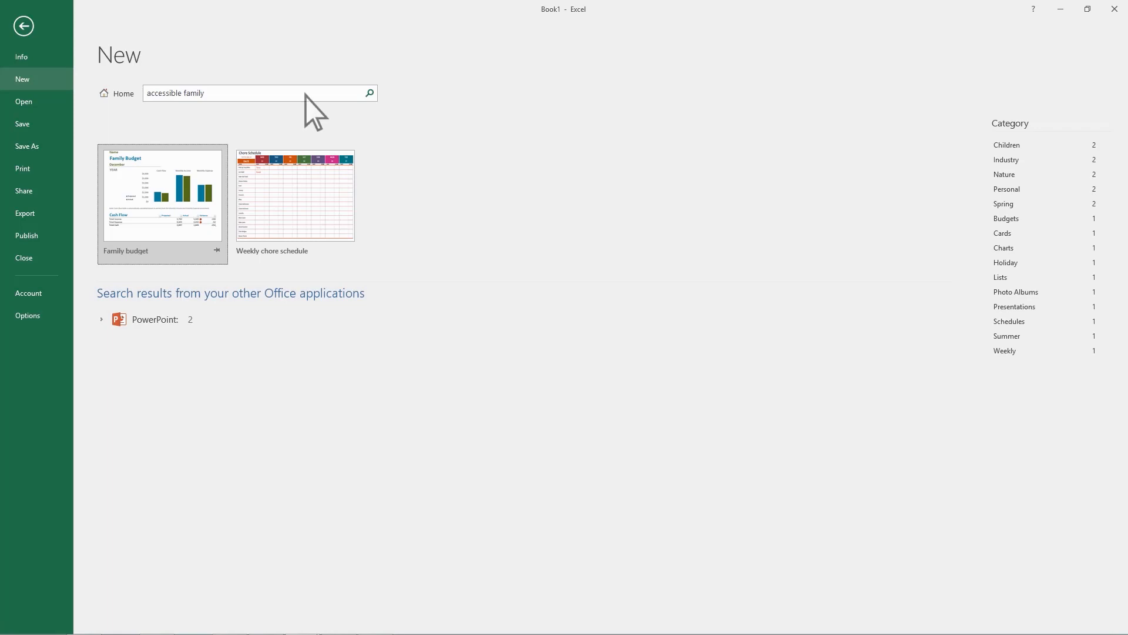
click(166, 253)
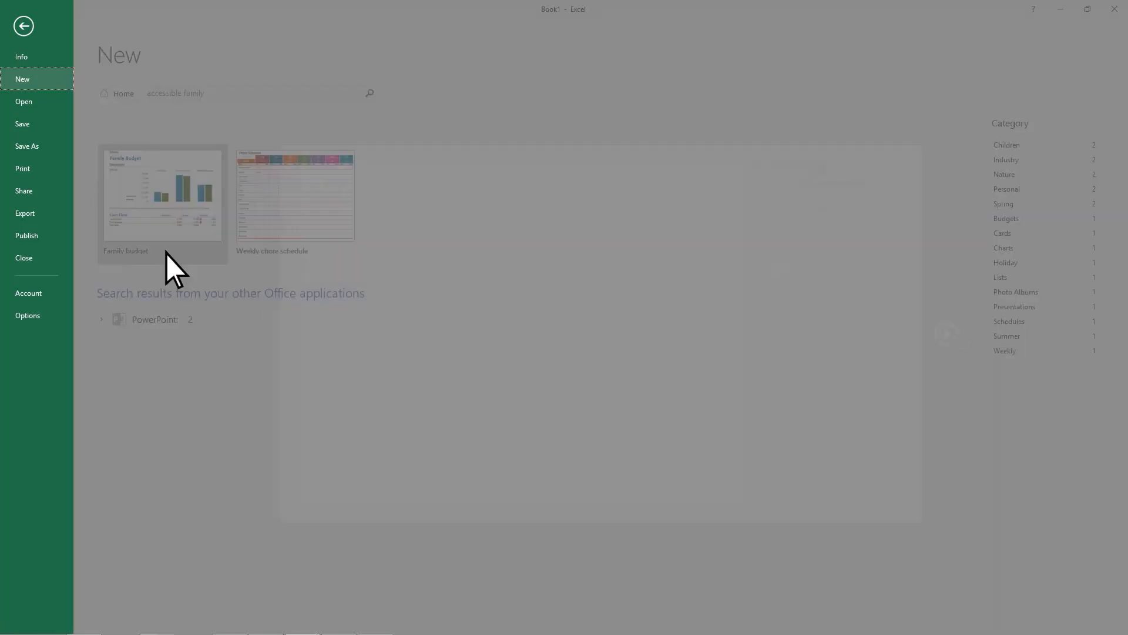
click(786, 285)
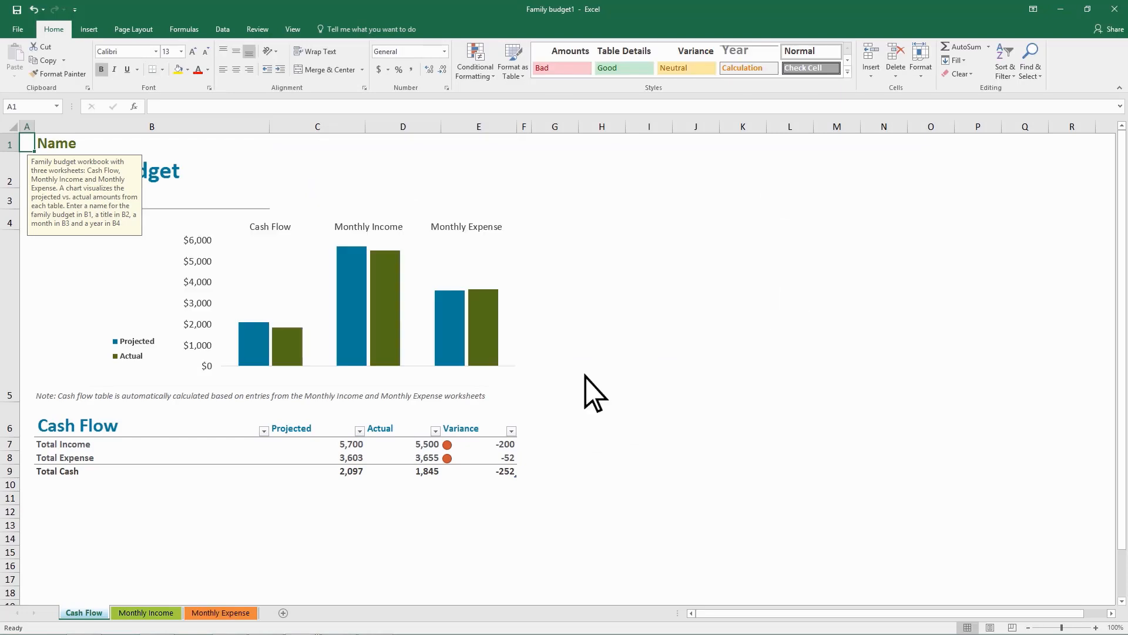
click(283, 613)
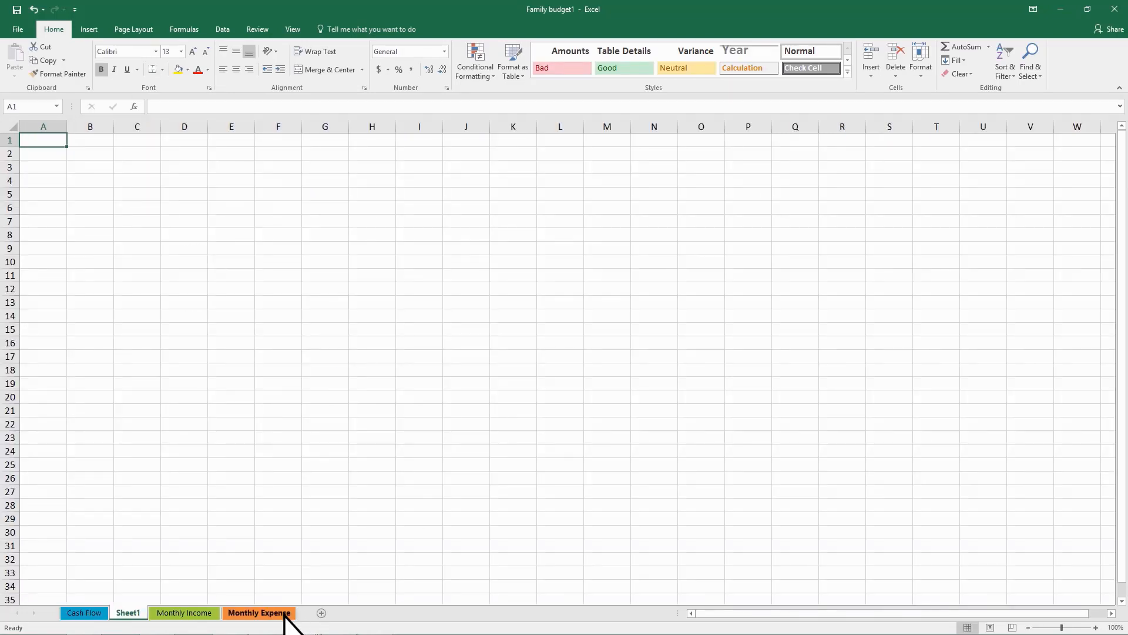
click(285, 613)
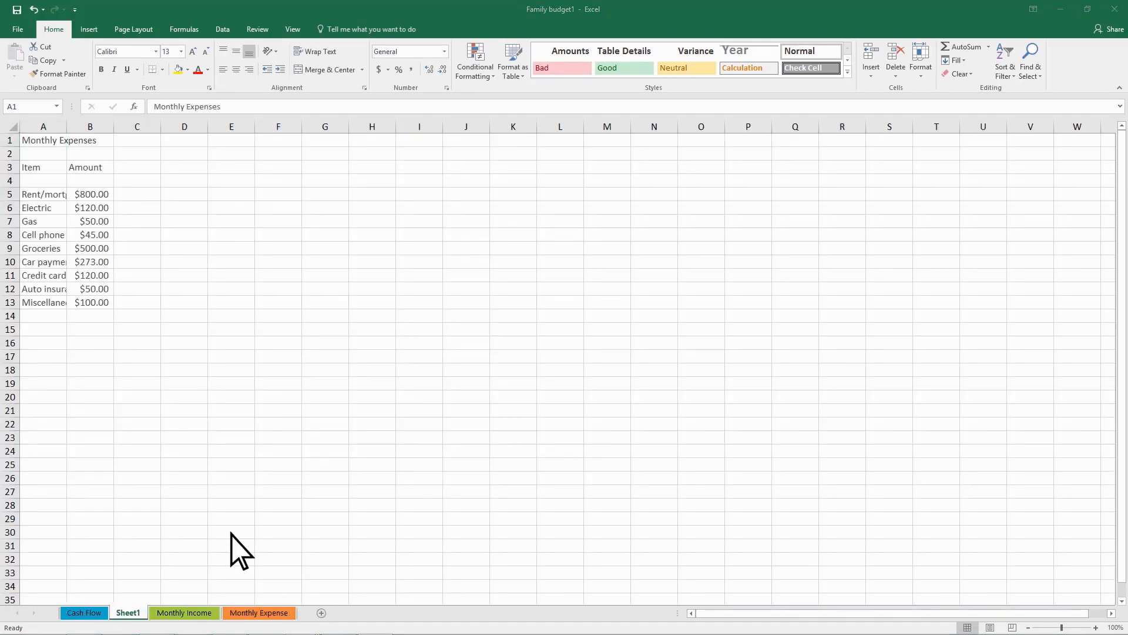
Insert the recommended Clustered Bar chart from the monthly expenses data in A1:B13
drag(104, 304, 38, 140)
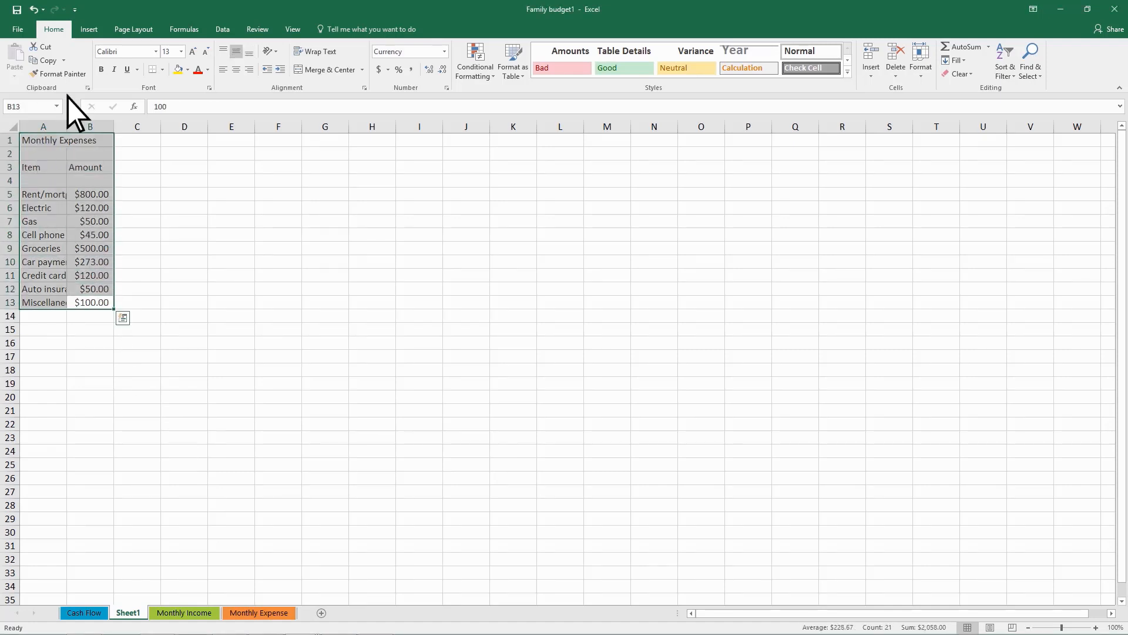
click(90, 32)
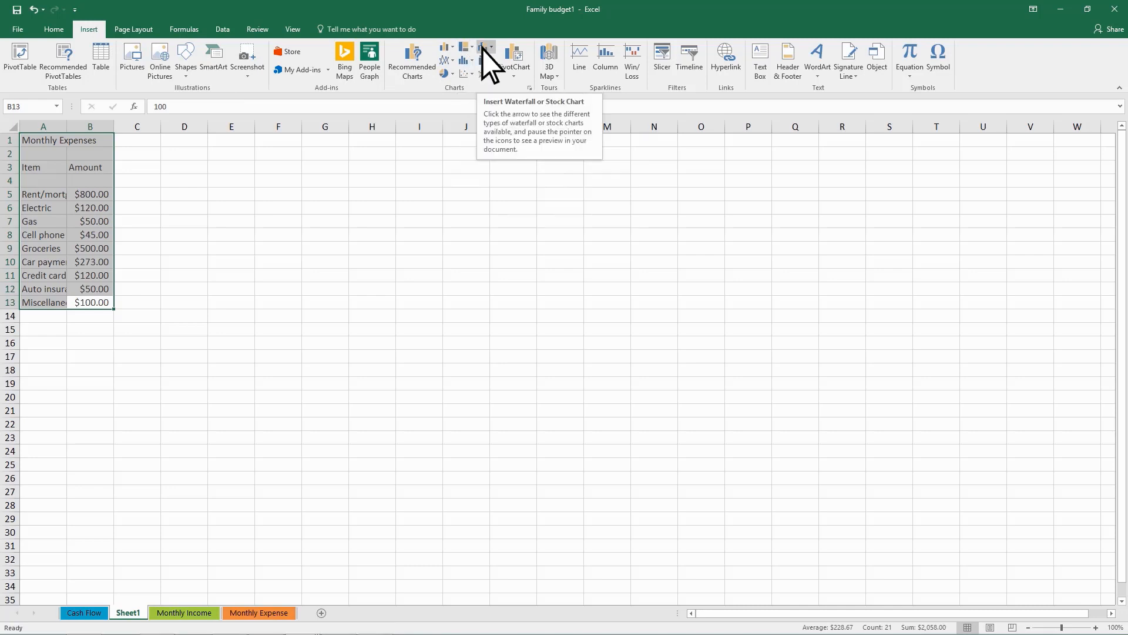
click(425, 77)
click(408, 281)
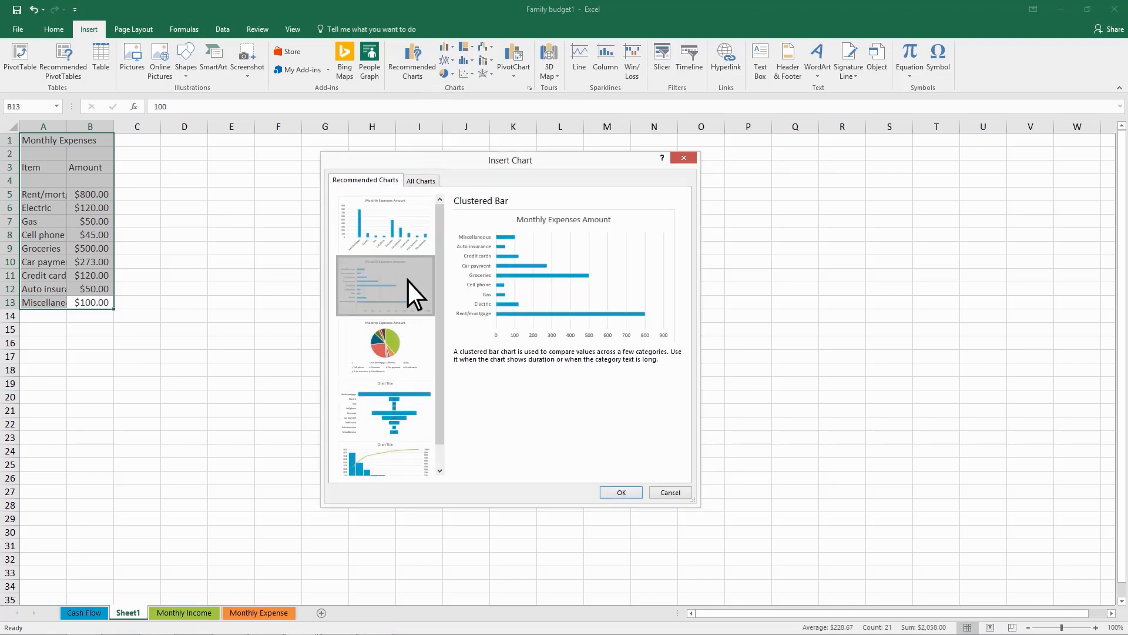
click(407, 344)
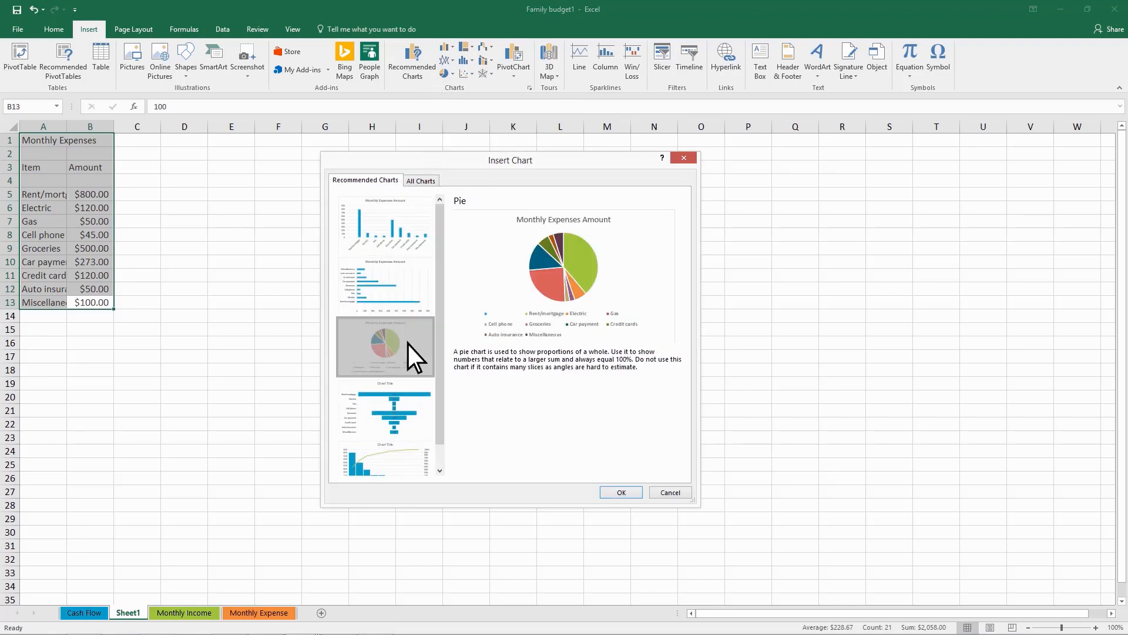
click(398, 290)
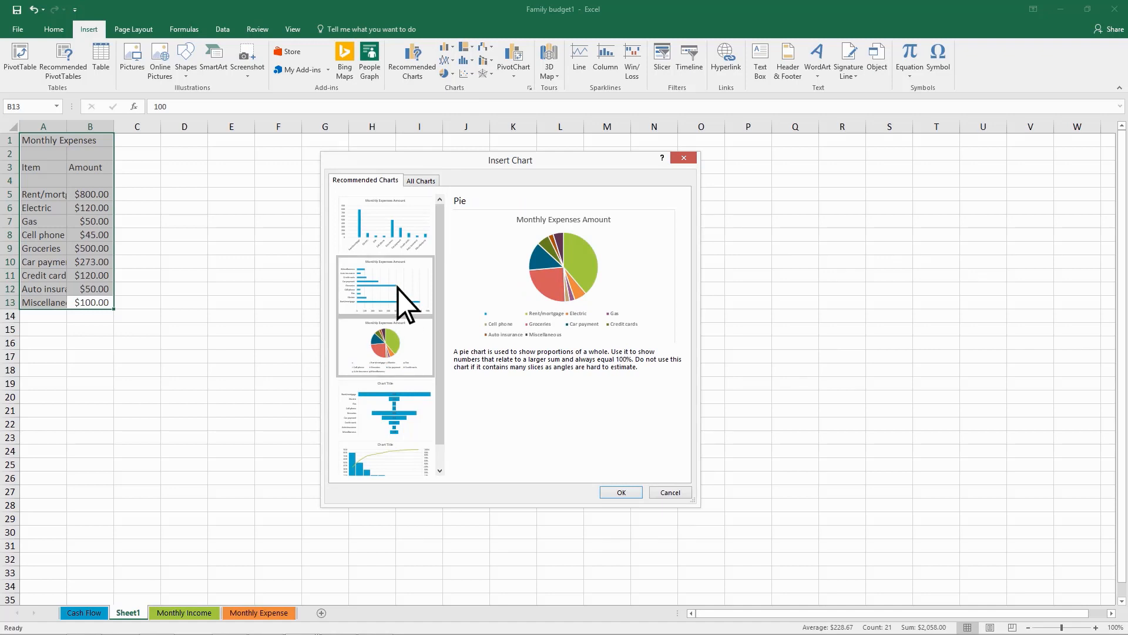
click(623, 493)
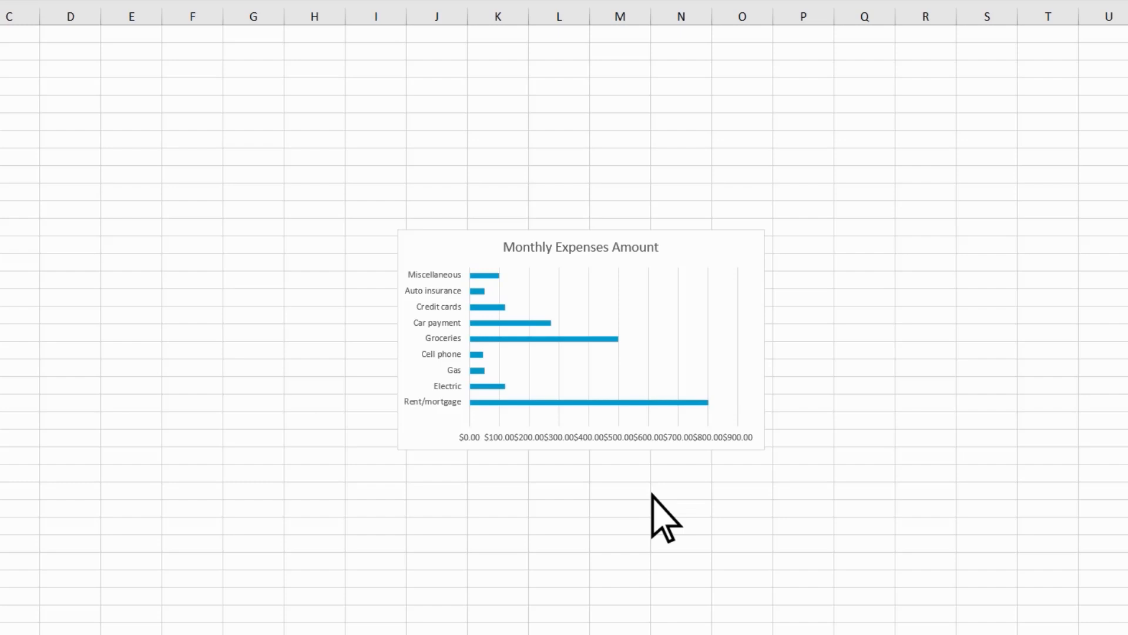
Change the chart title to "Monthly Home Budget"
click(647, 249)
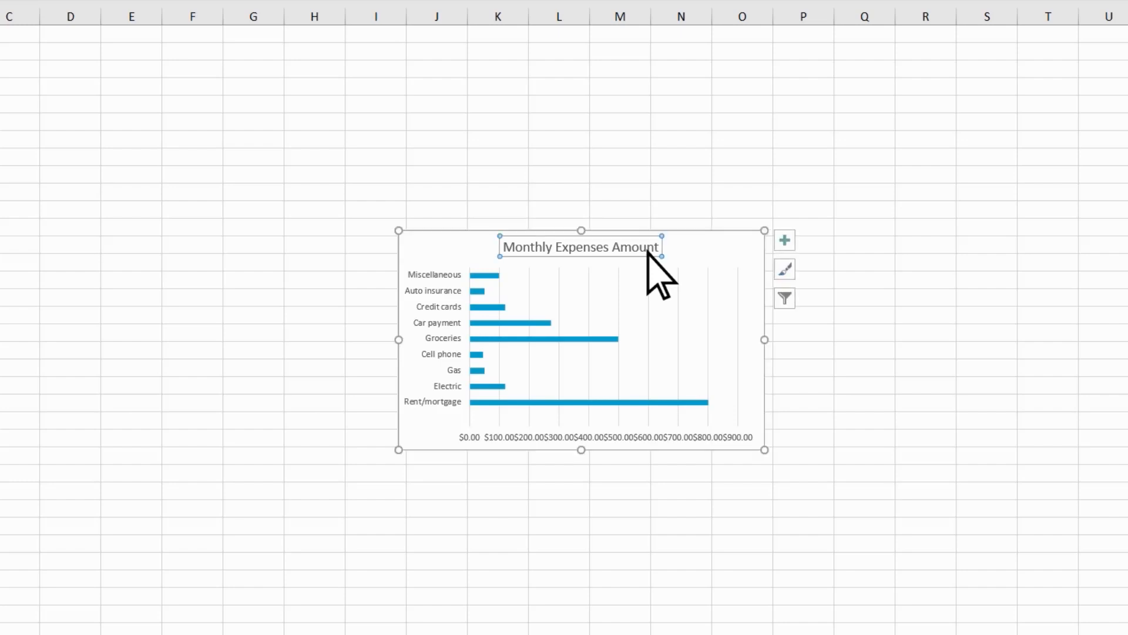
triple_click(649, 252)
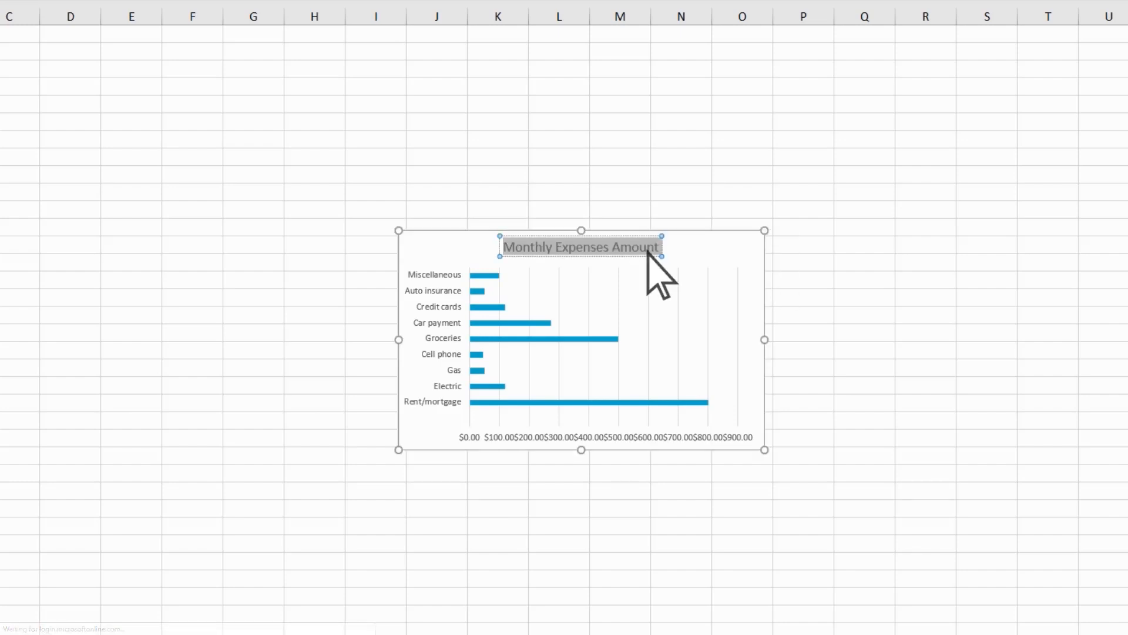
text(Monthly Home Budget)
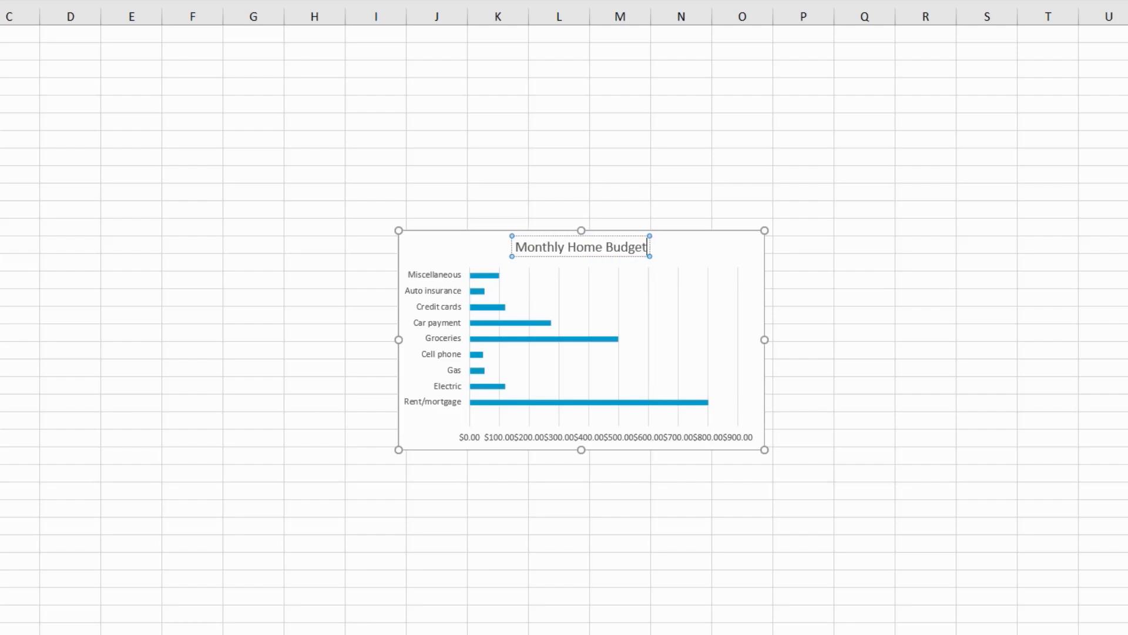
key(Escape)
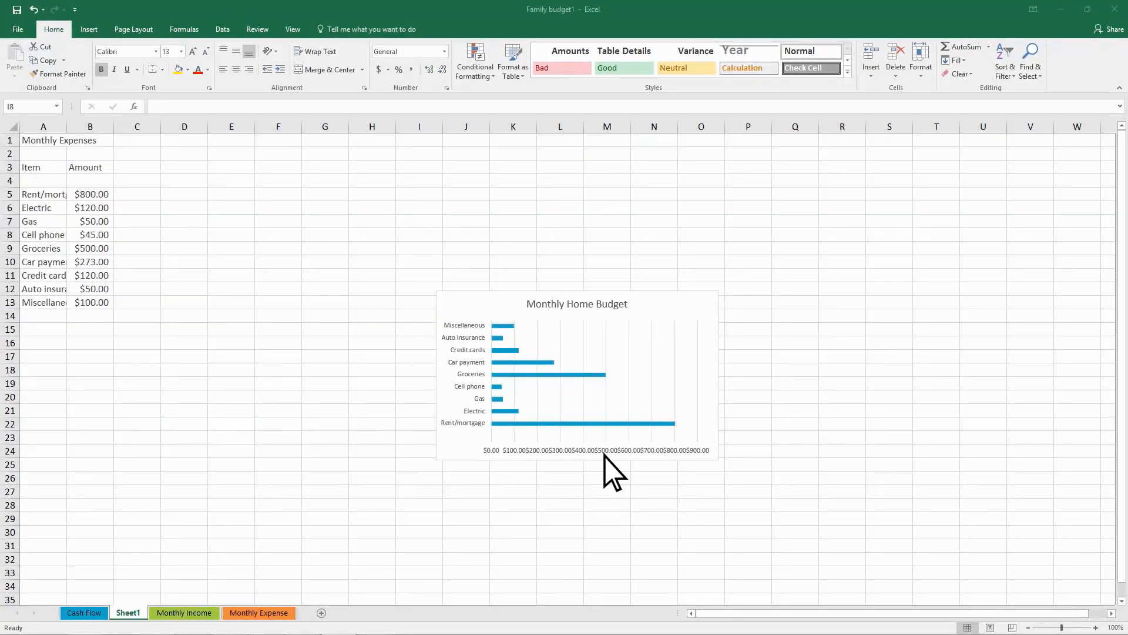
Set the major unit of the chart's horizontal value axis to 150
click(604, 457)
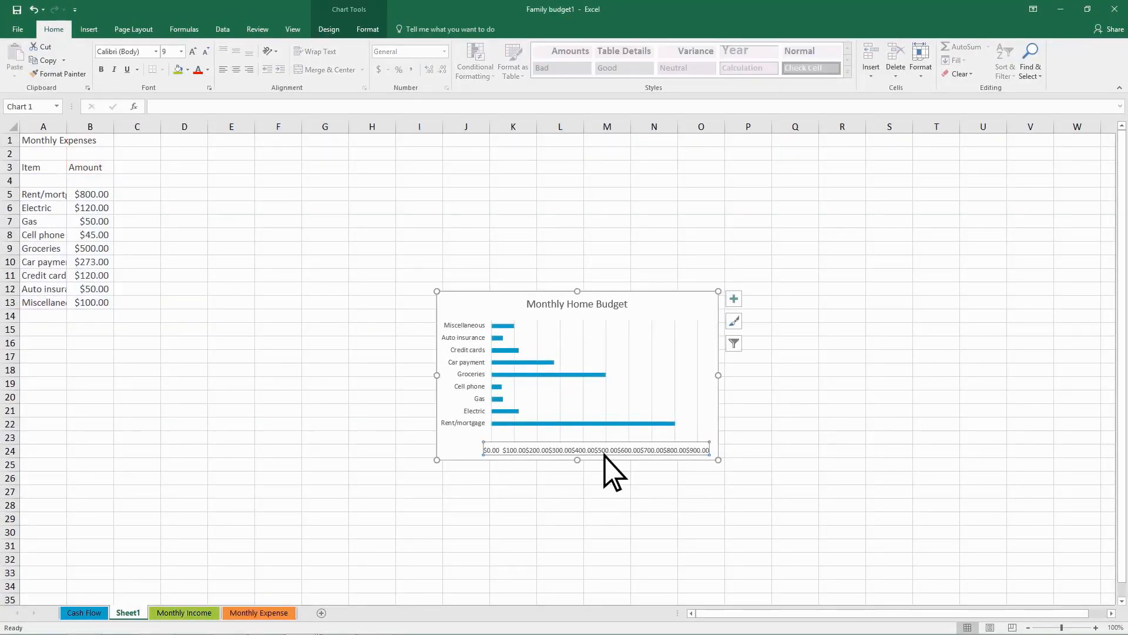
click(368, 30)
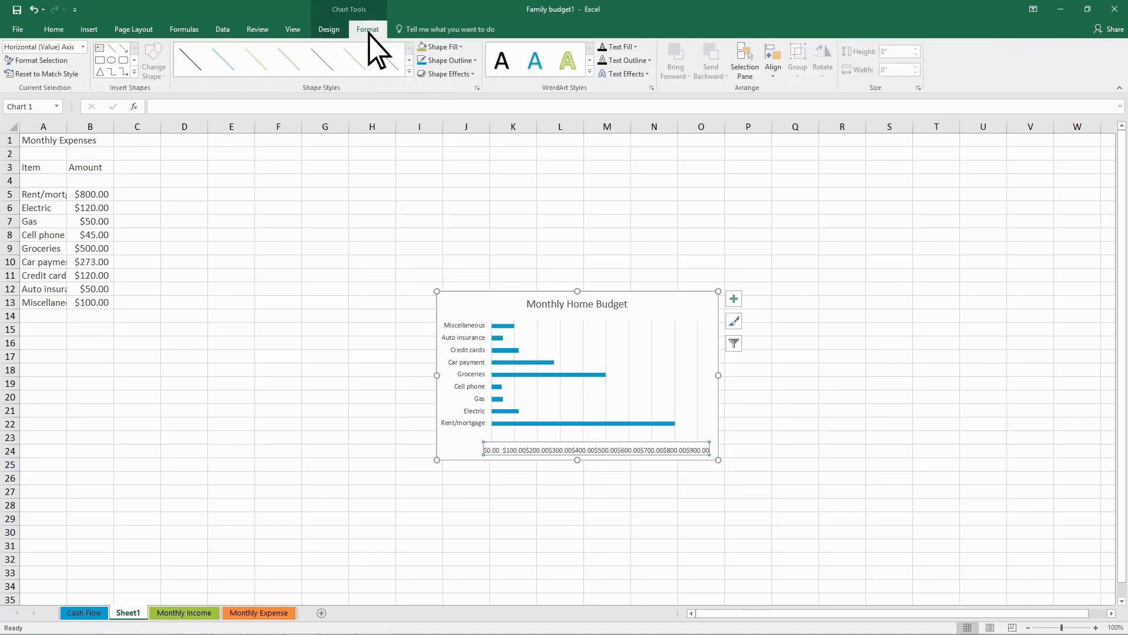
click(64, 63)
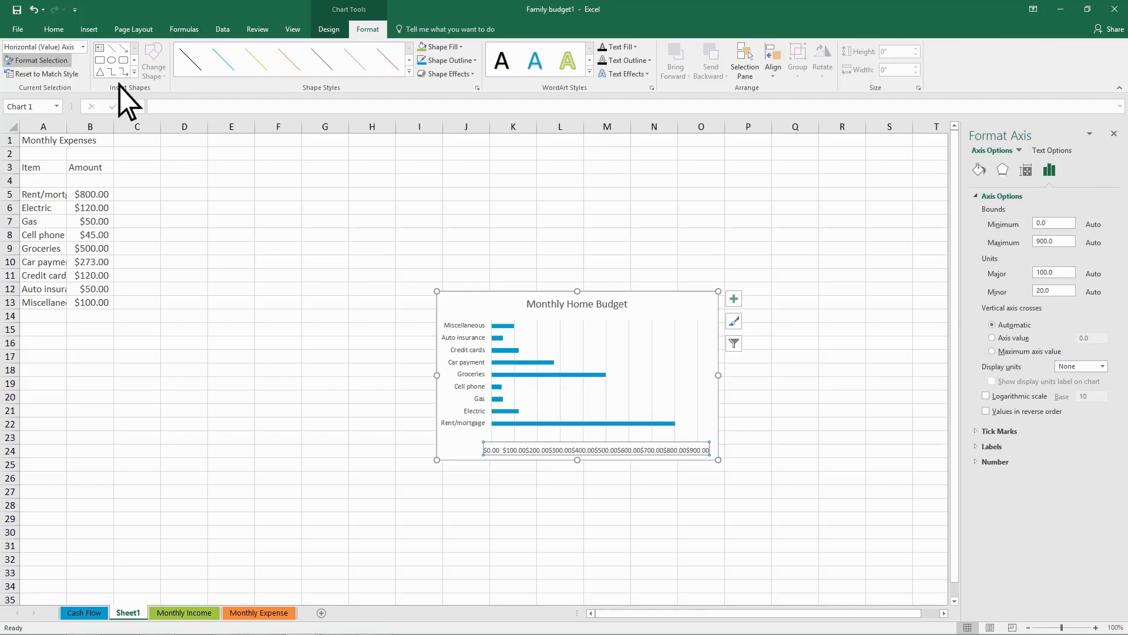
double_click(1054, 273)
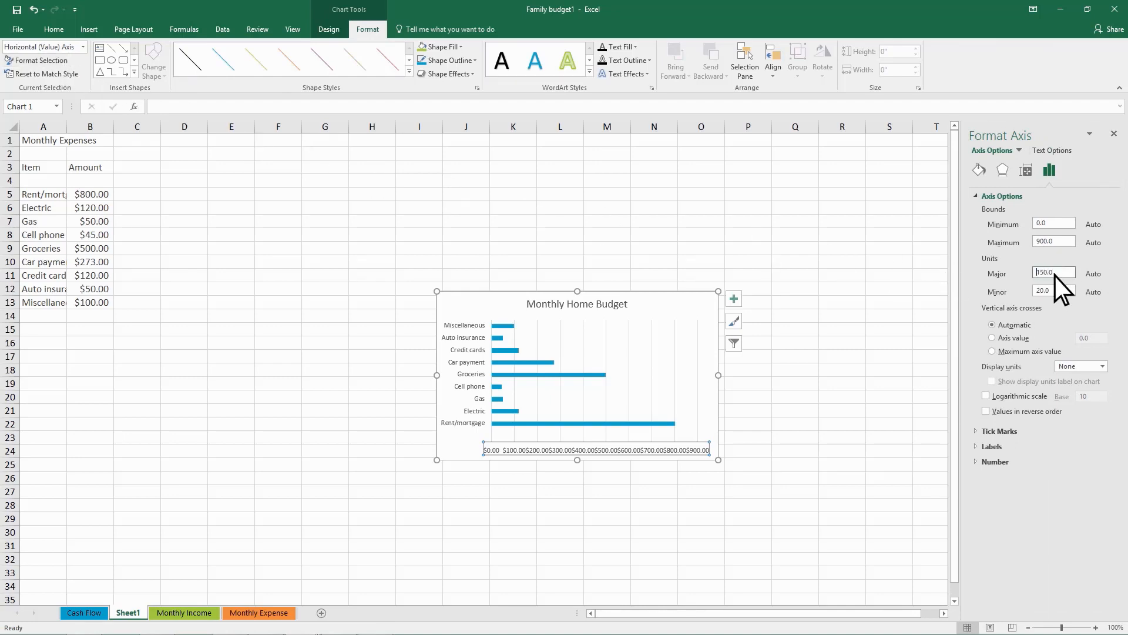
key(Return)
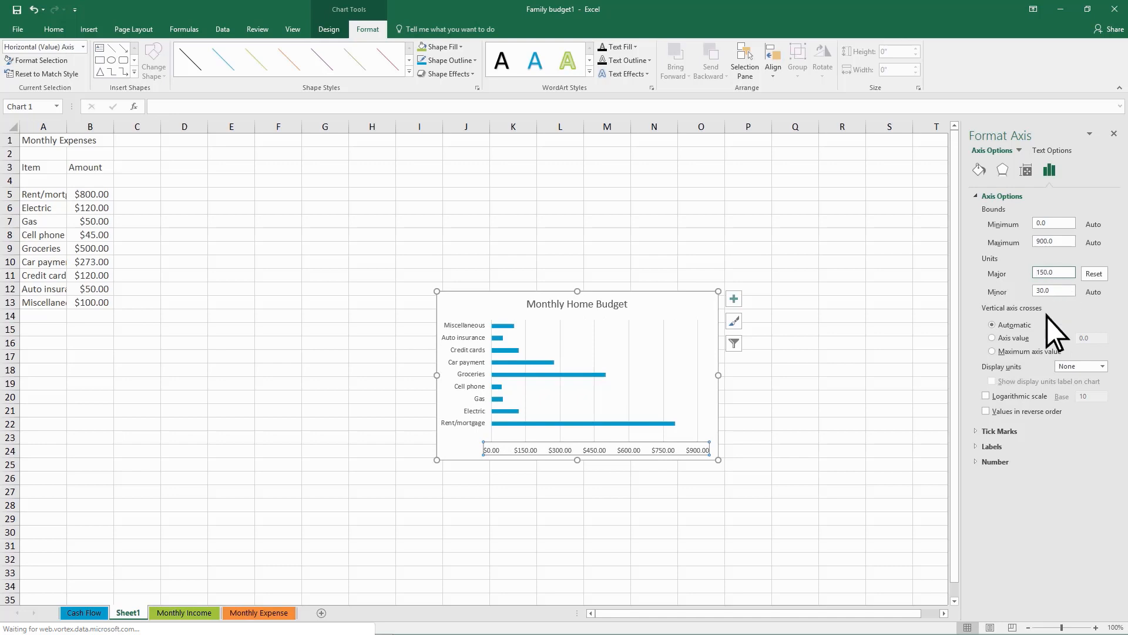
Set the number category of the horizontal axis labels to General and close the axis formatting options
click(976, 463)
click(1094, 490)
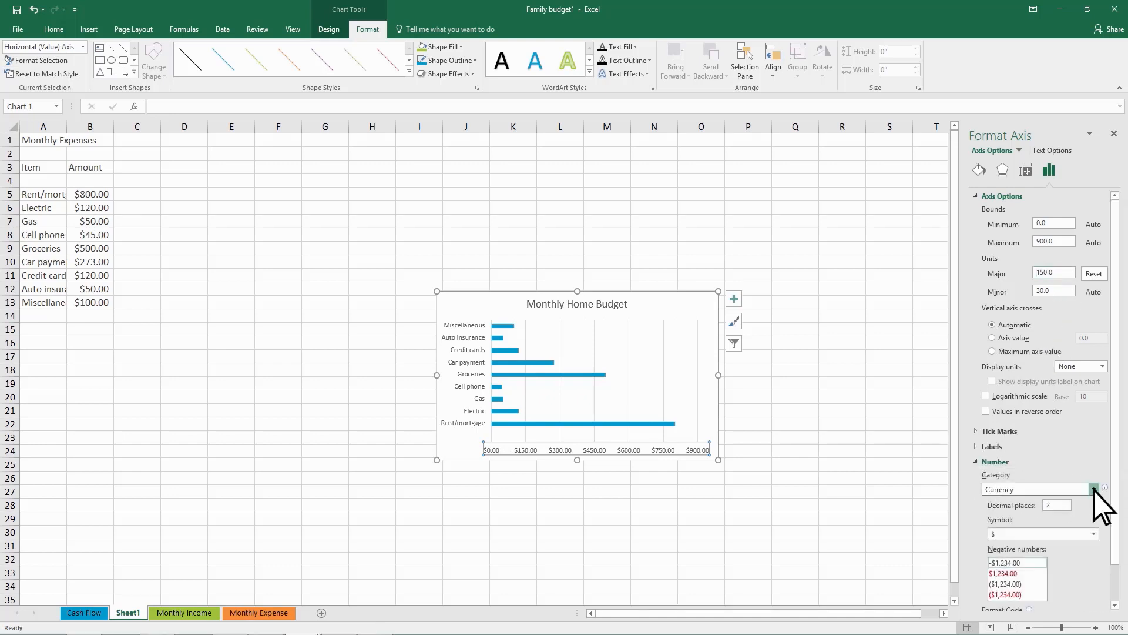
click(1066, 503)
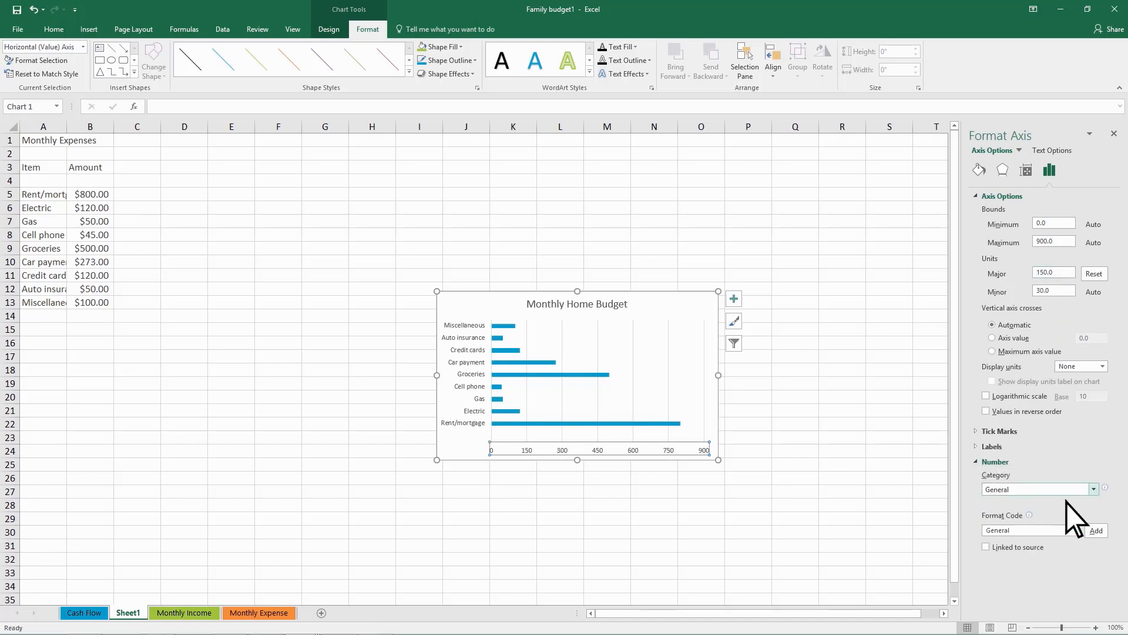
click(1114, 133)
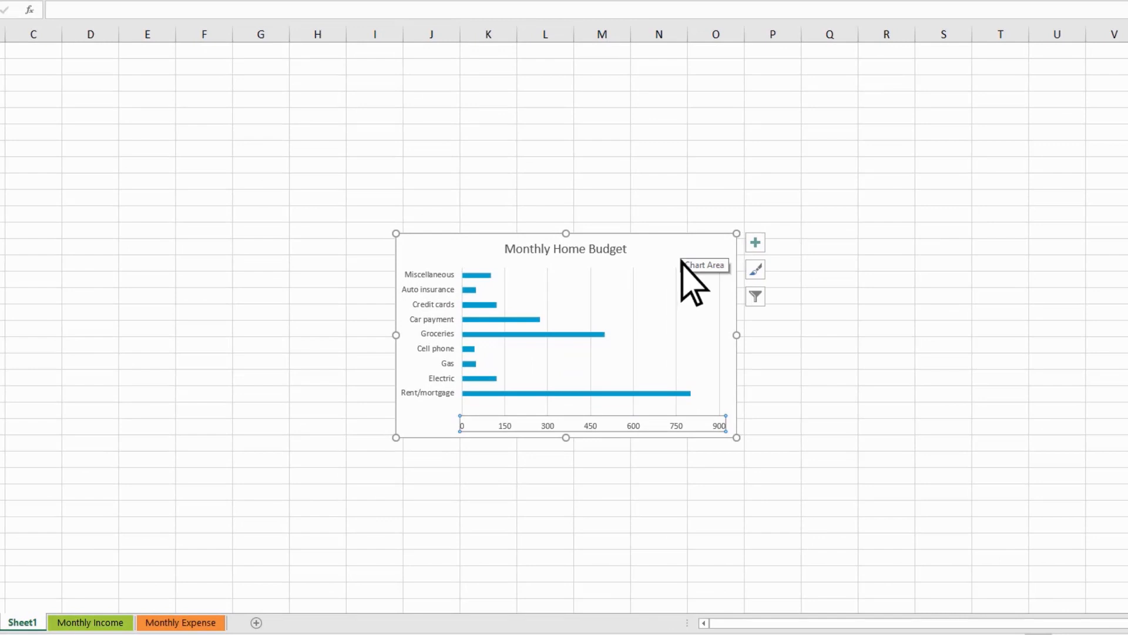
Add axis titles to the Monthly Home Budget chart
click(755, 243)
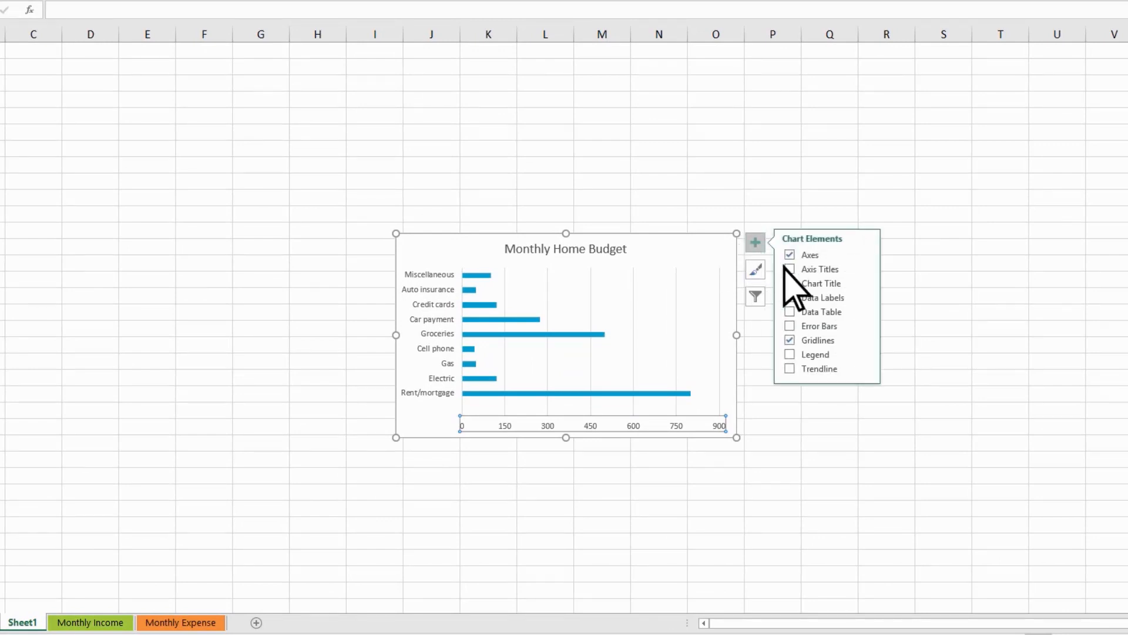
click(790, 269)
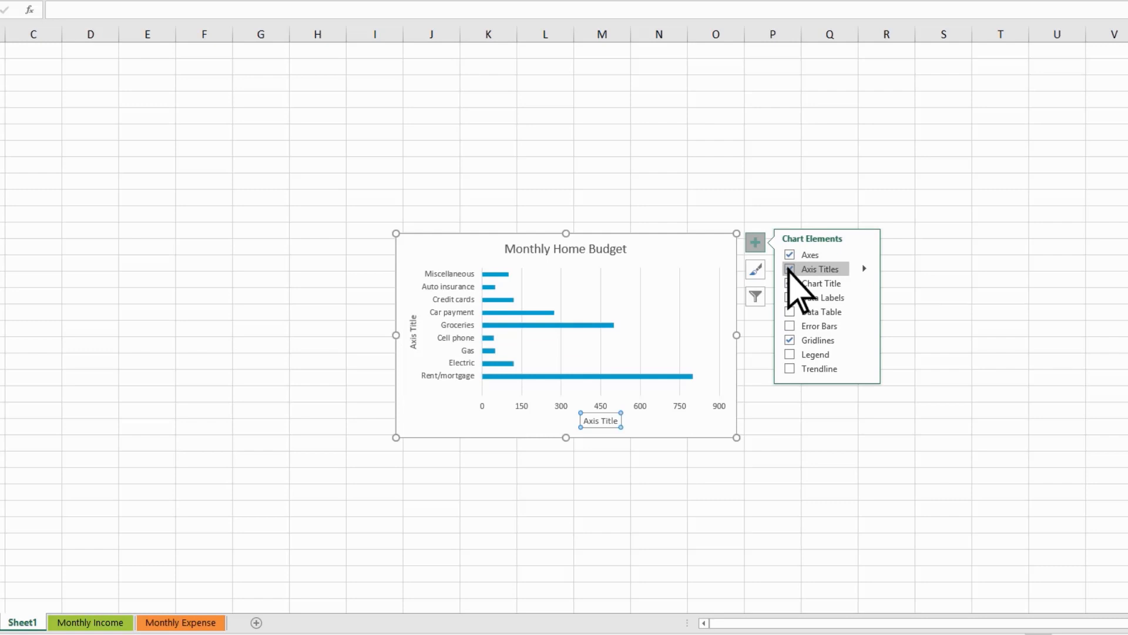
key(Escape)
key(Escape)
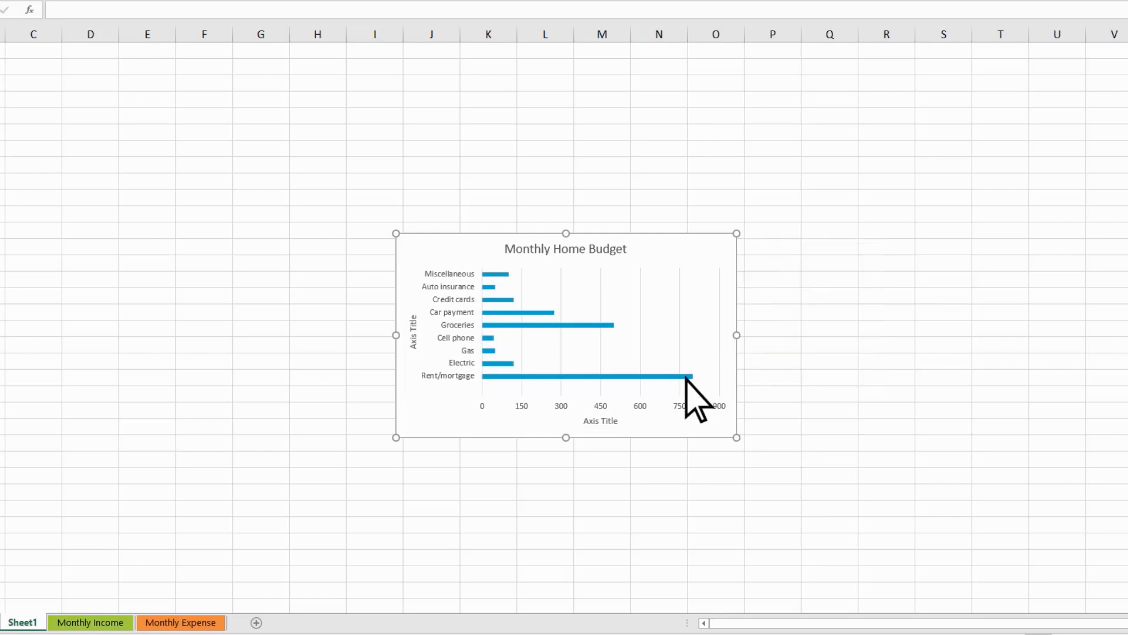
Title the horizontal axis "Dollar amounts" and the vertical axis "Expenses"
click(597, 420)
triple_click(596, 420)
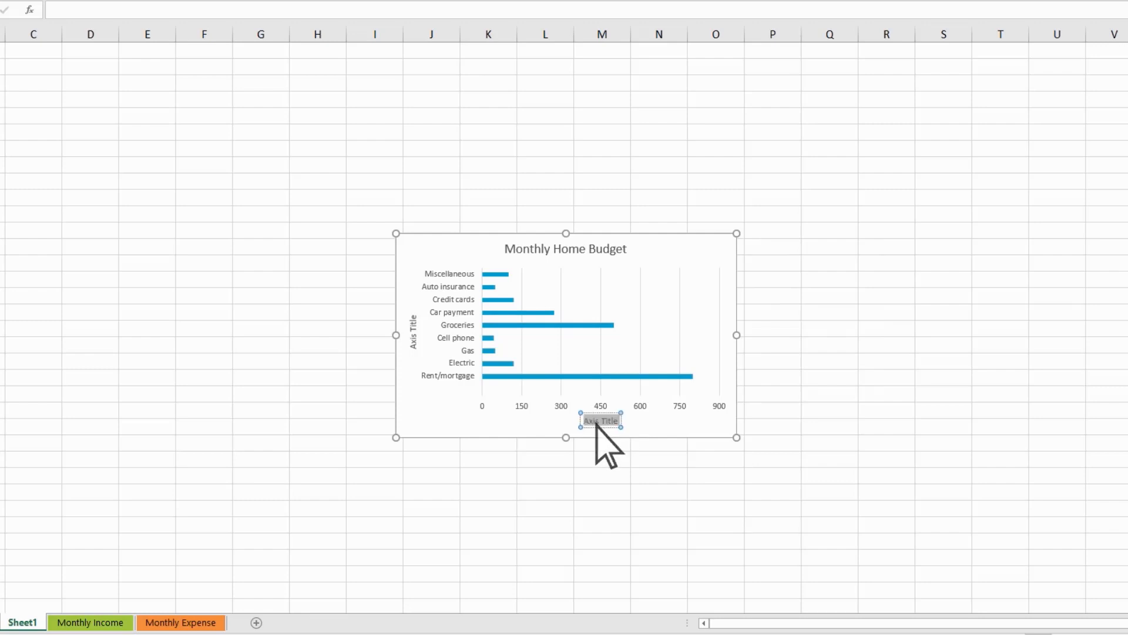
text(Dollar amounts)
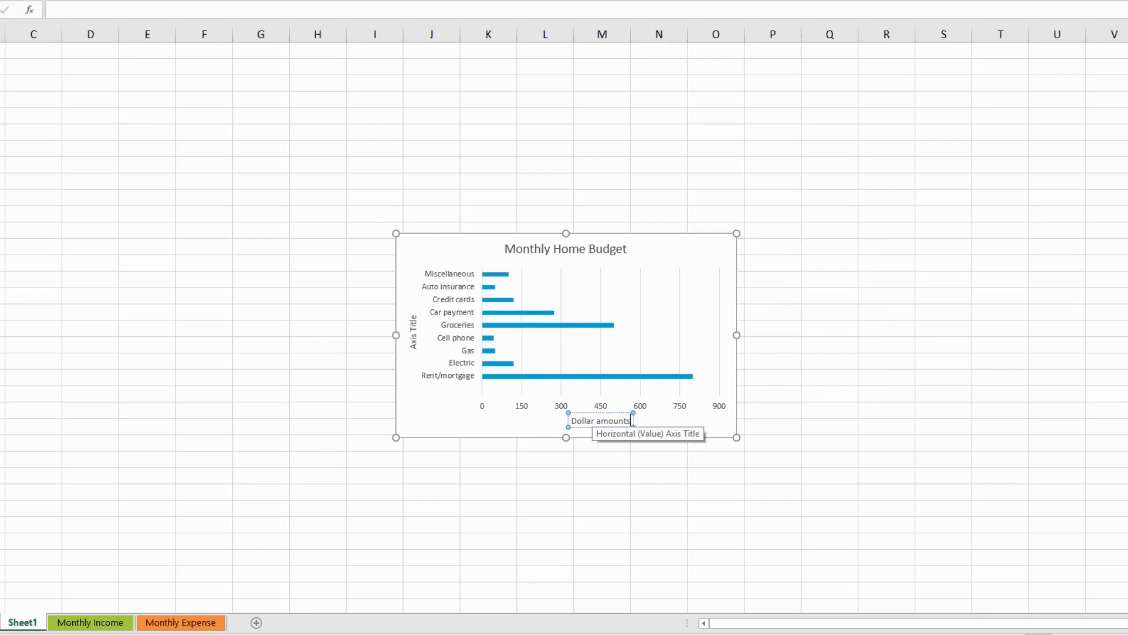
triple_click(414, 331)
text(Expenses)
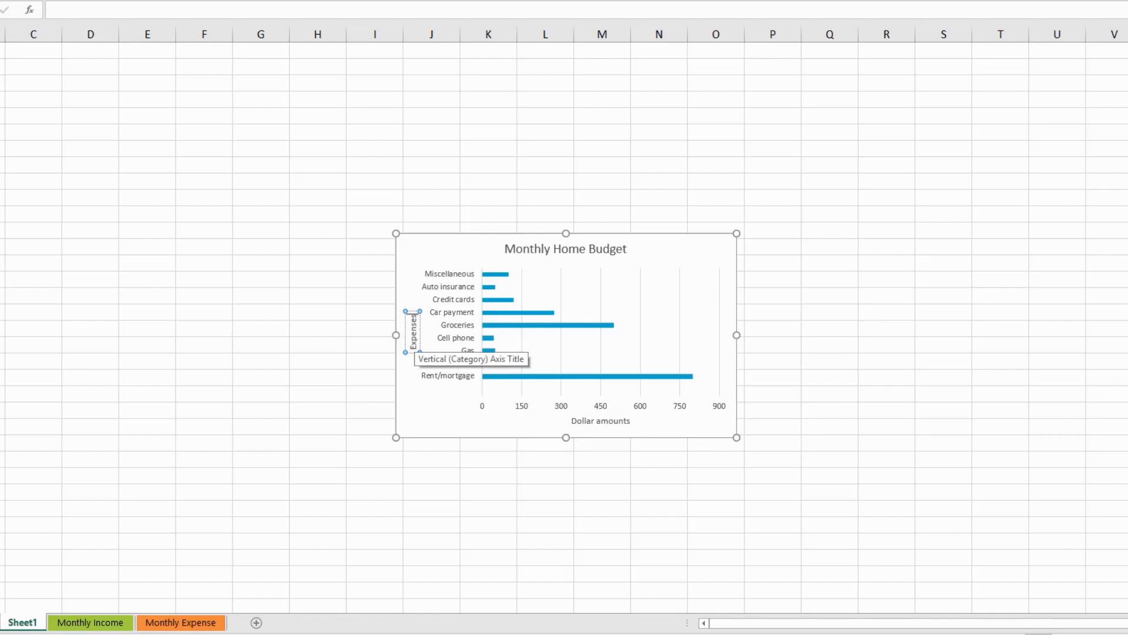
click(372, 271)
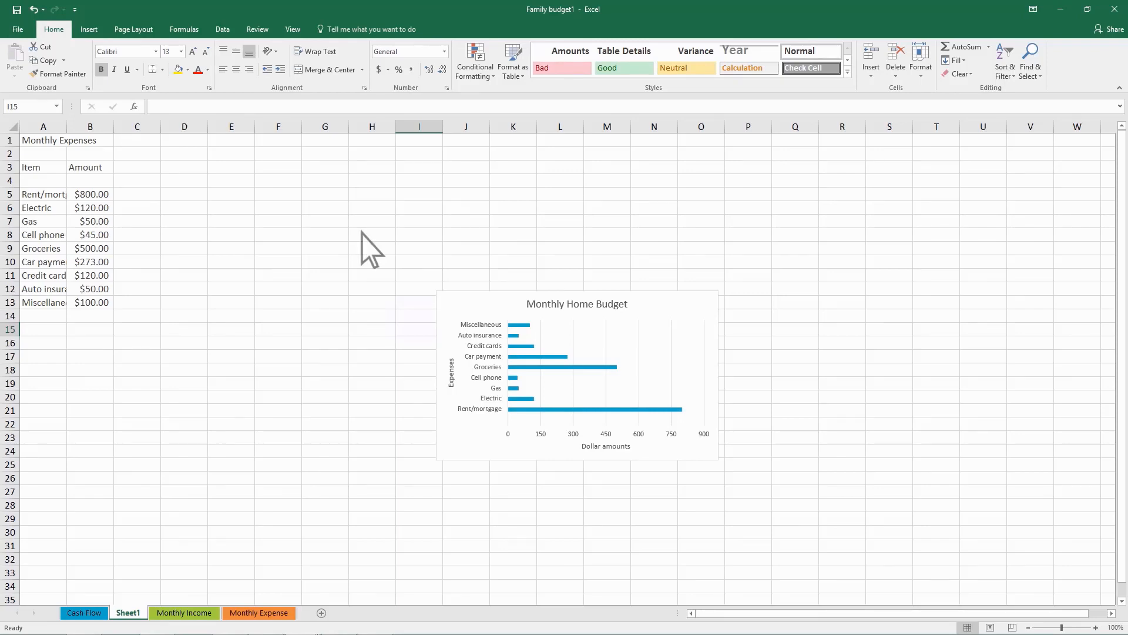
Add data labels showing the dollar amounts to the bars of the Monthly Home Budget chart
click(464, 306)
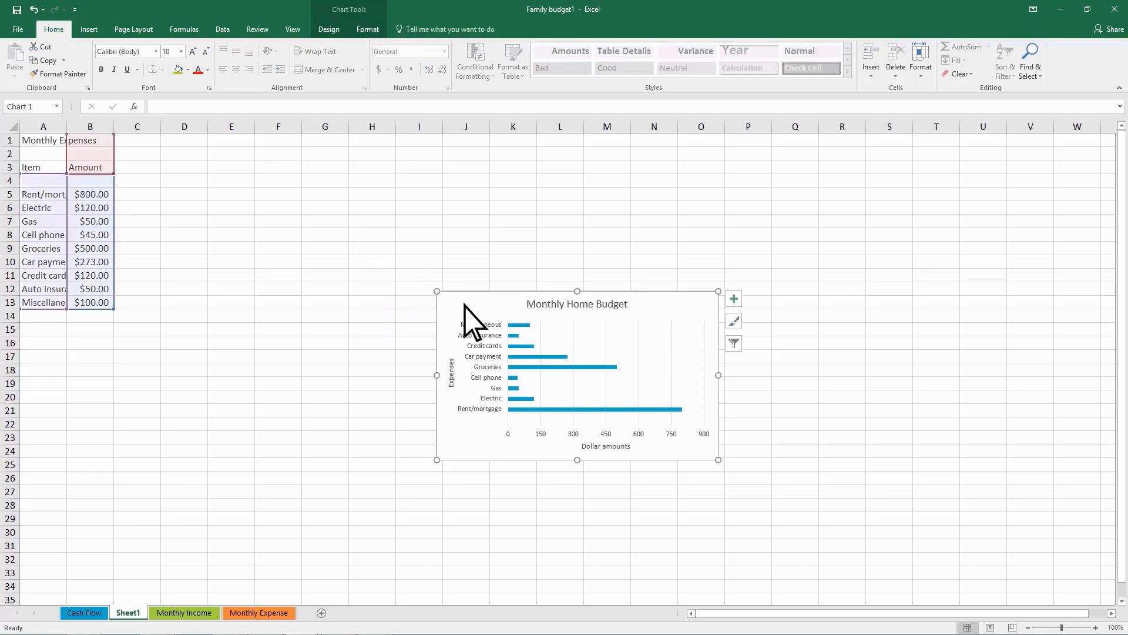
click(732, 299)
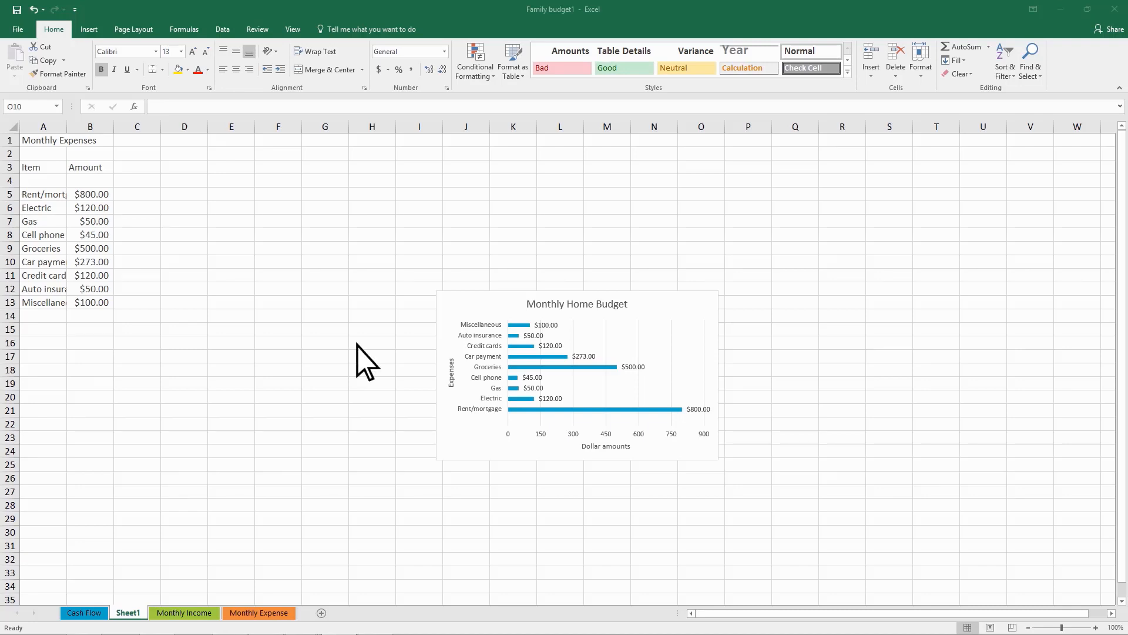
Set the font size of the expense category labels on the chart's vertical axis to 12
double_click(475, 346)
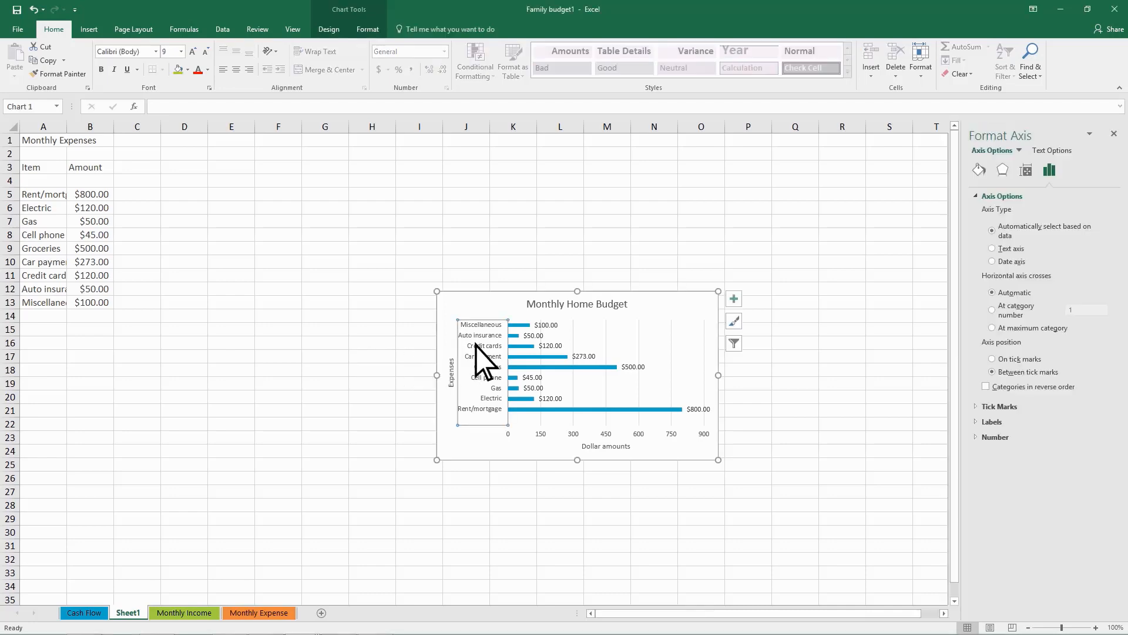
click(170, 52)
text(12)
key(Return)
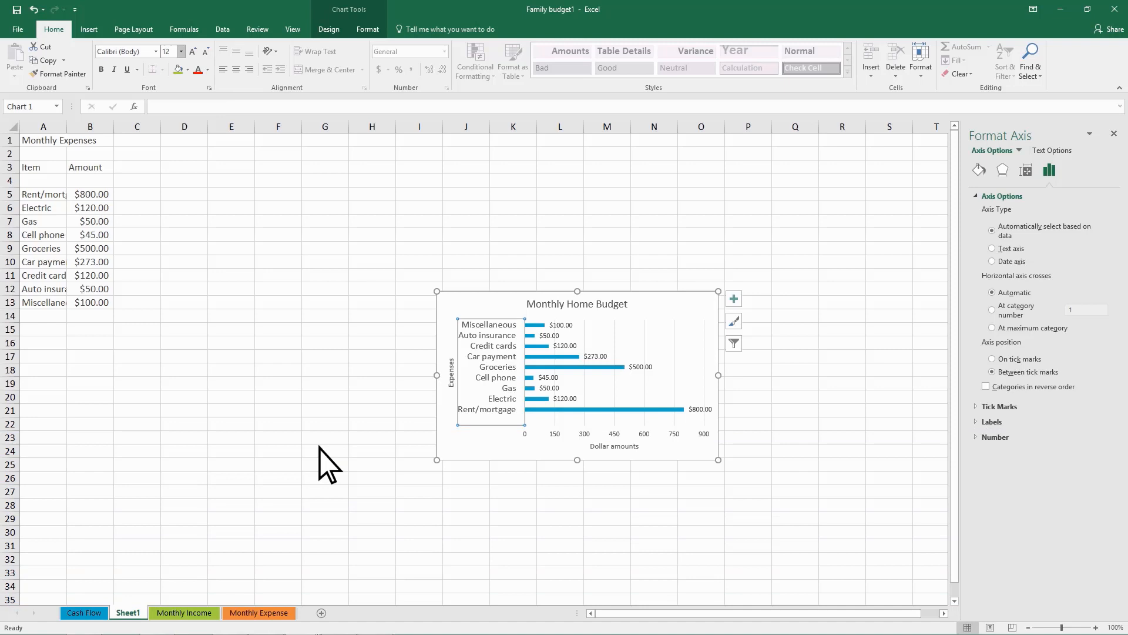
Open the alt text title and description settings for the whole Monthly Home Budget chart area
click(451, 447)
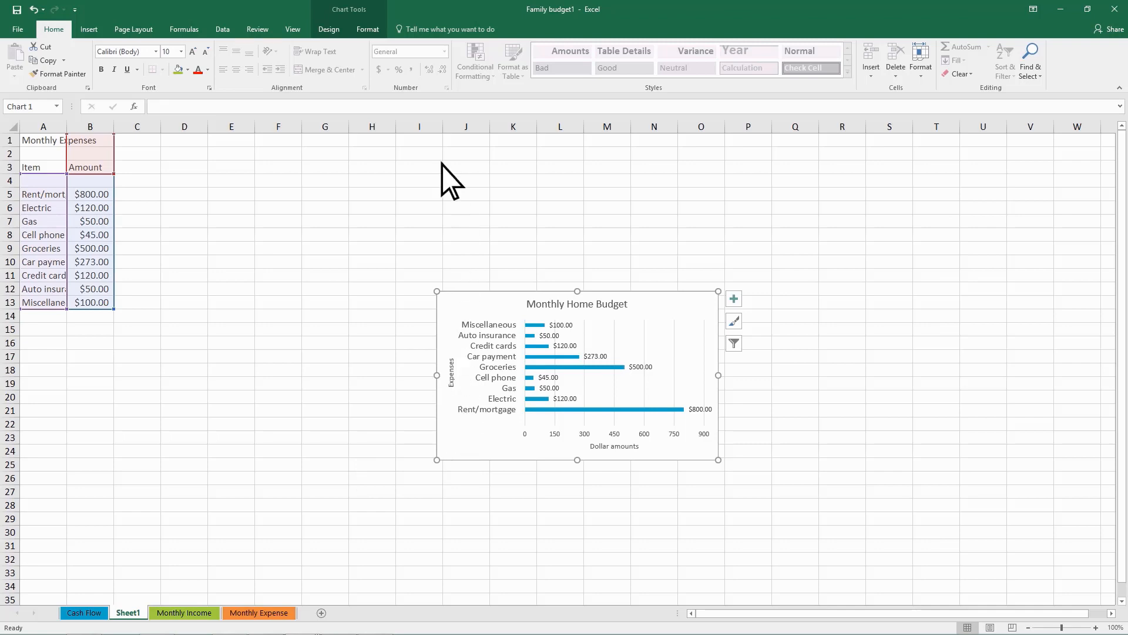
click(369, 31)
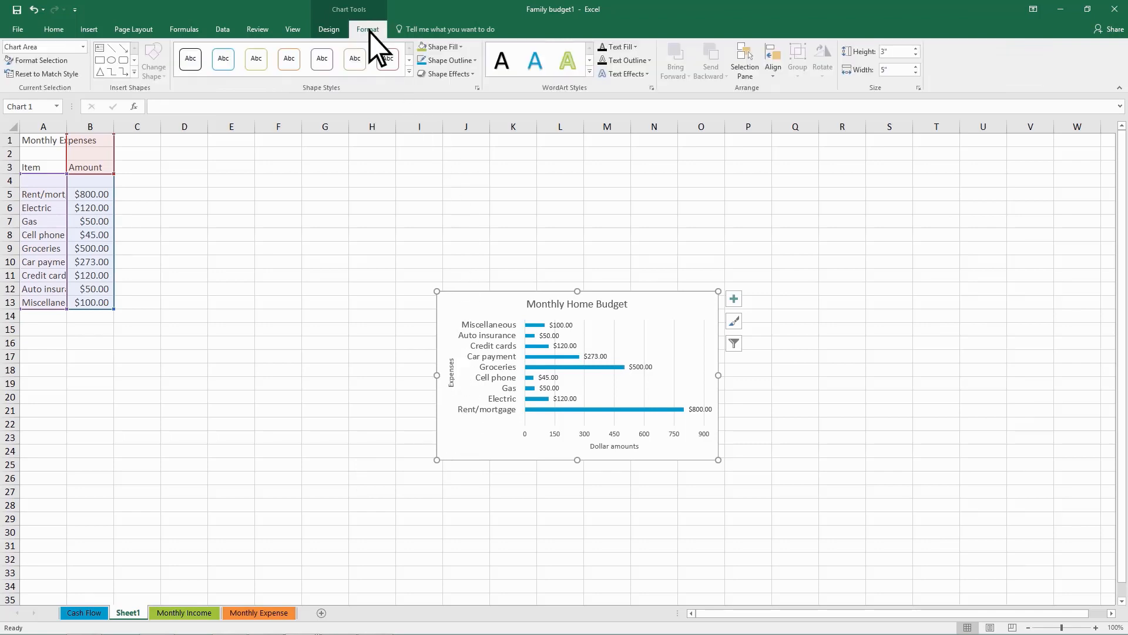
click(47, 60)
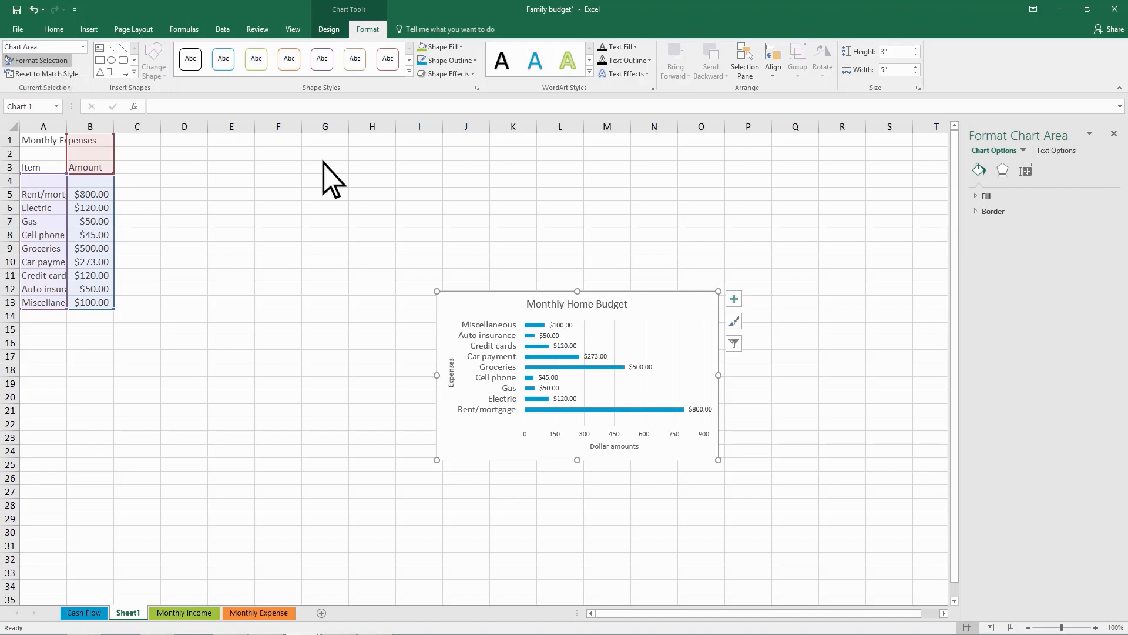
click(1027, 171)
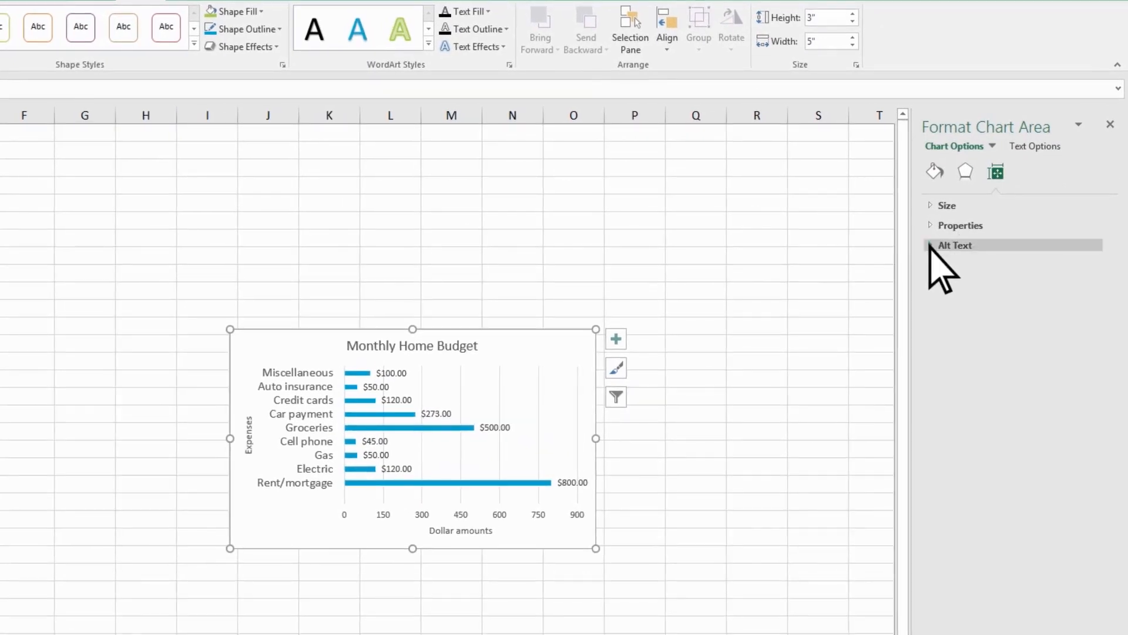
click(931, 247)
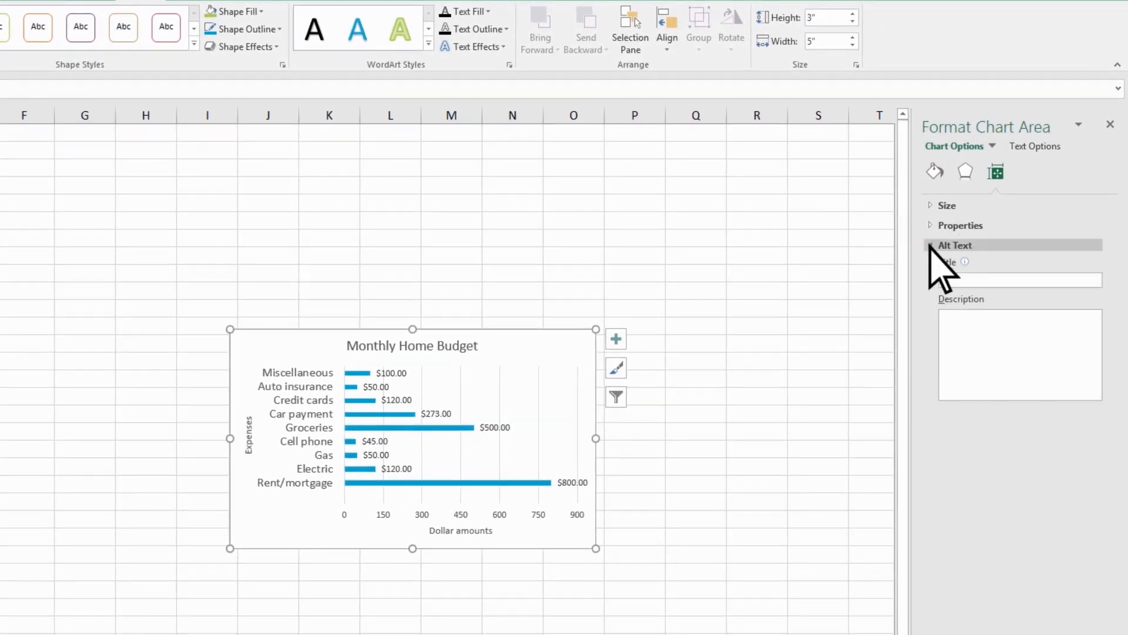